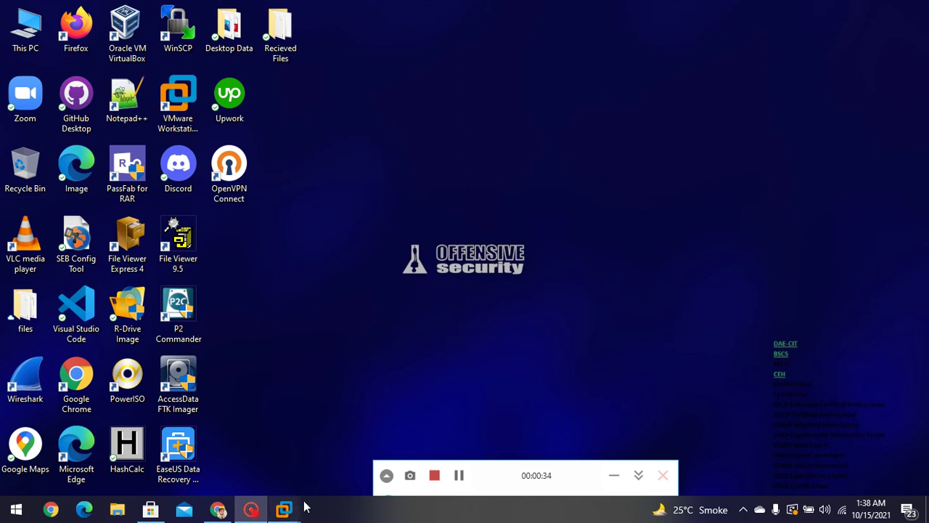
Switch to the Ubuntu 64-bit virtual machine in VMware Workstation and bring up its desktop
mouse_move(304, 507)
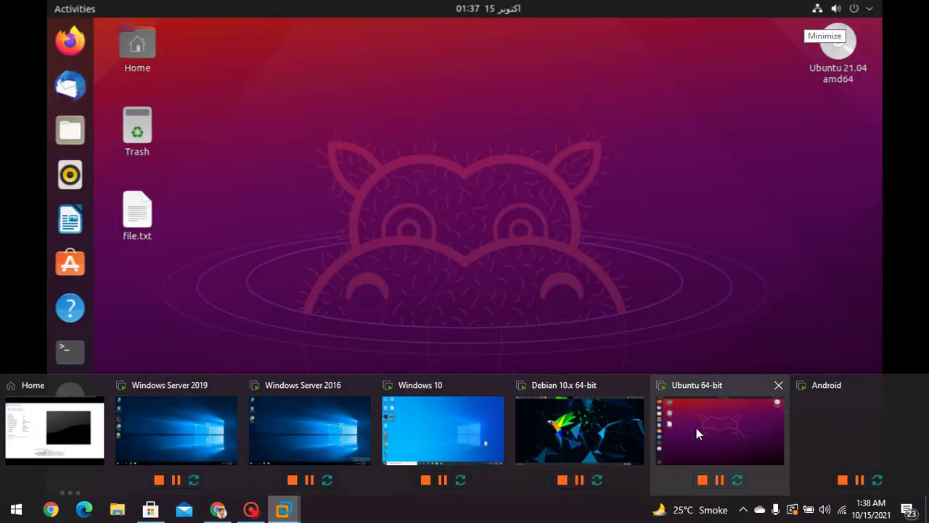
click(696, 427)
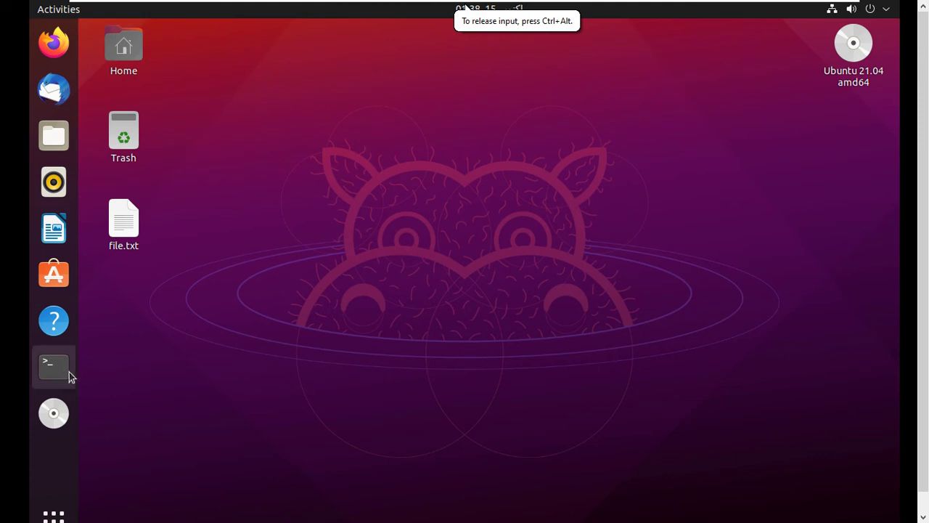
click(832, 11)
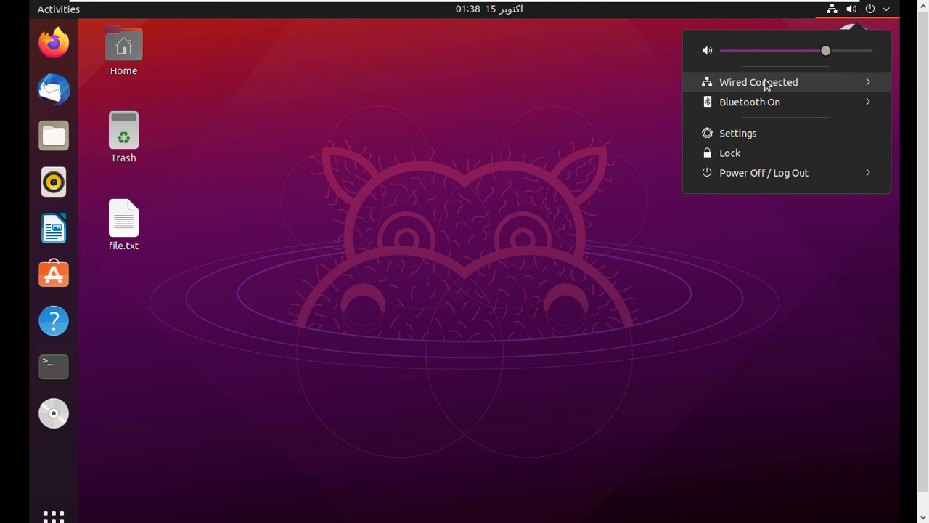
click(726, 137)
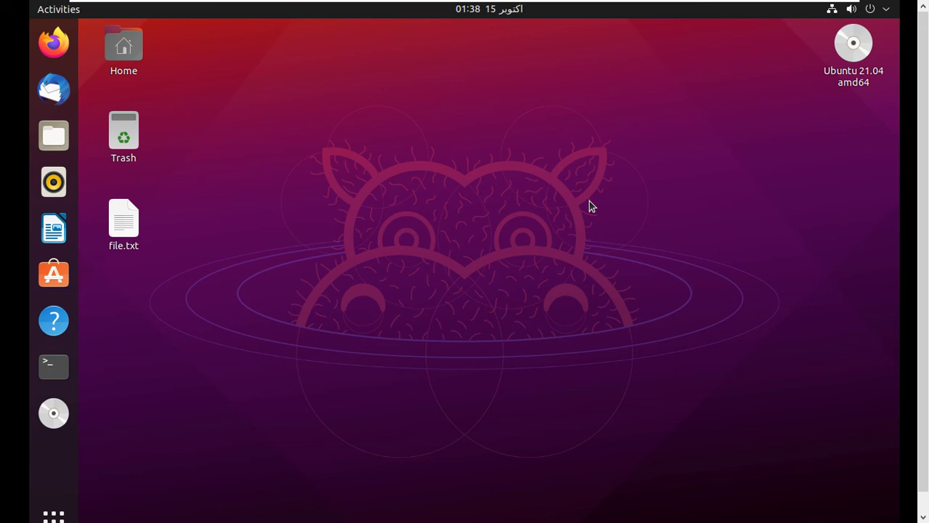
click(489, 214)
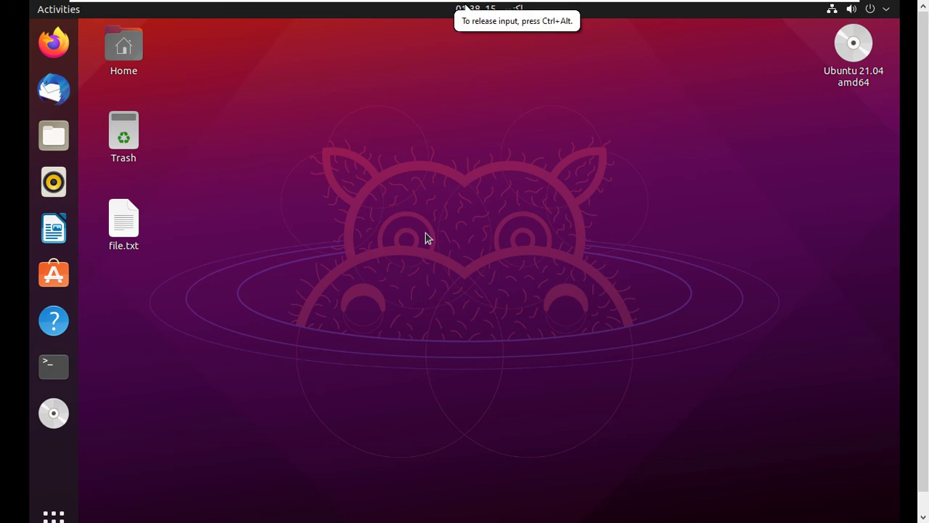
Open Ubuntu's network settings and bring up the configuration of the wired connection
click(832, 10)
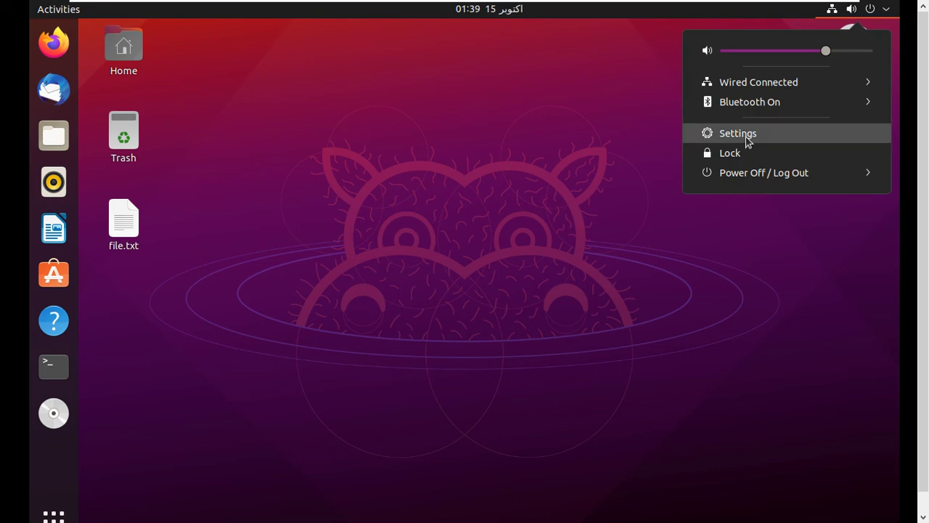
click(747, 134)
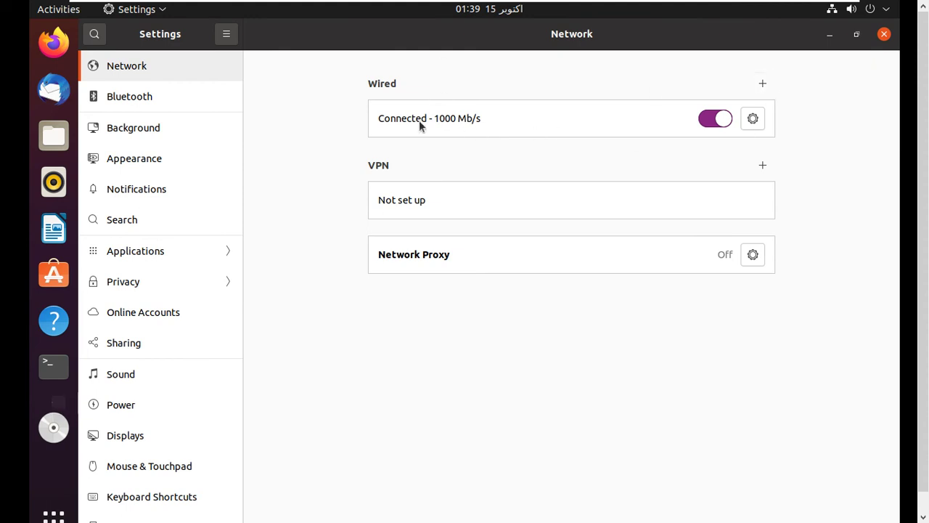
click(754, 119)
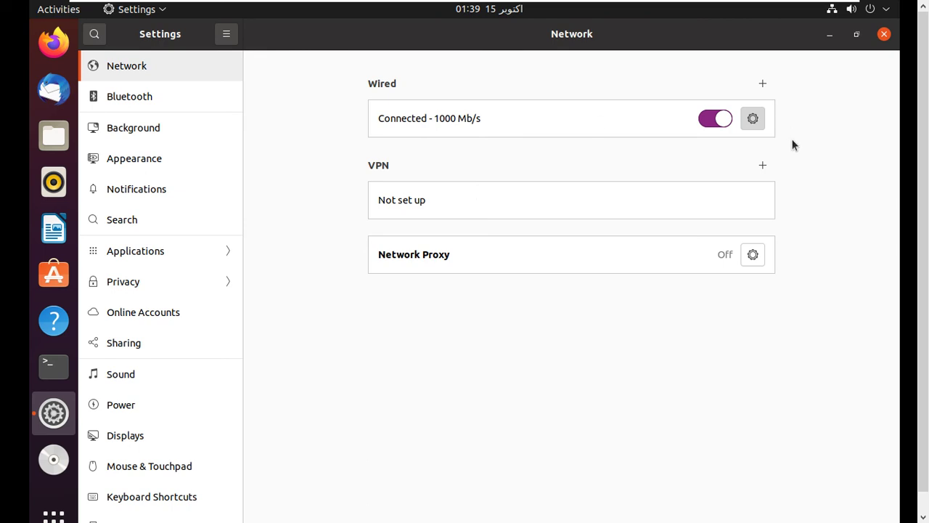
click(754, 118)
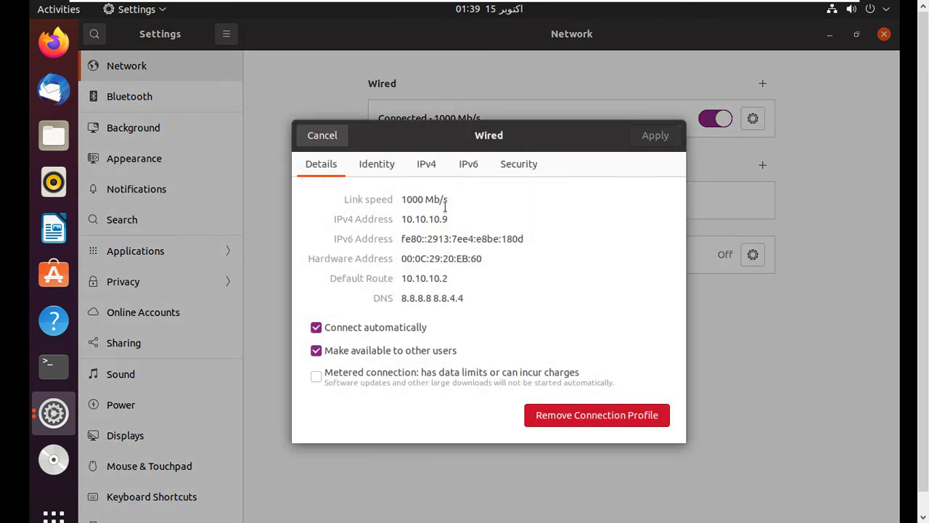
Review the wired connection's manual IPv4 configuration: address, netmask, gateway and DNS entries
click(429, 167)
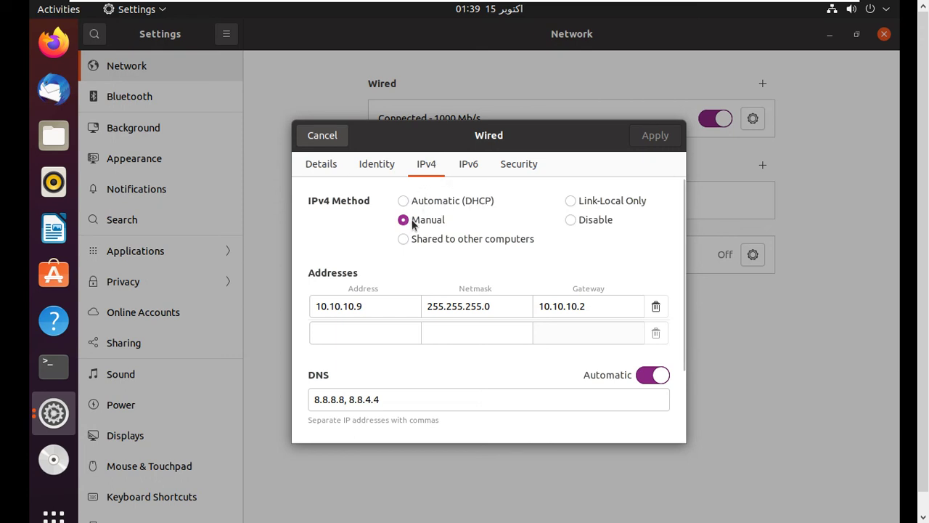
click(377, 305)
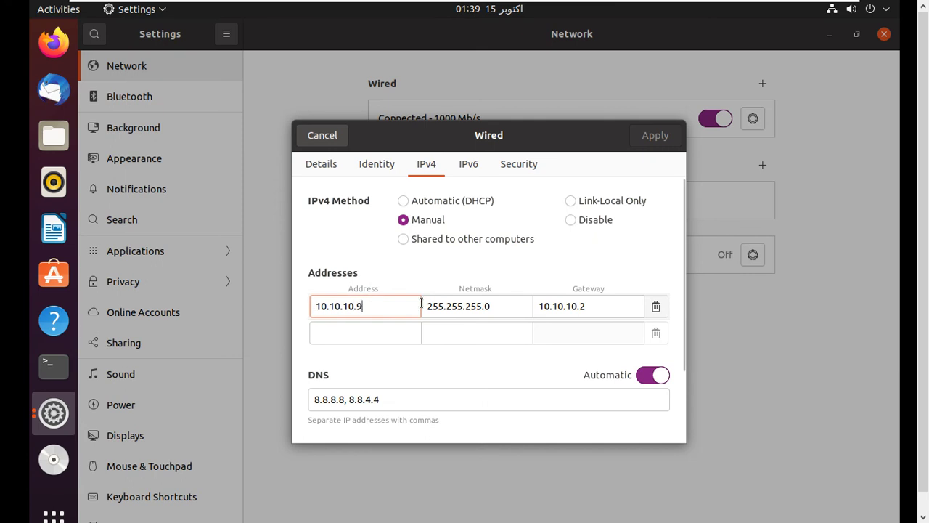
click(461, 308)
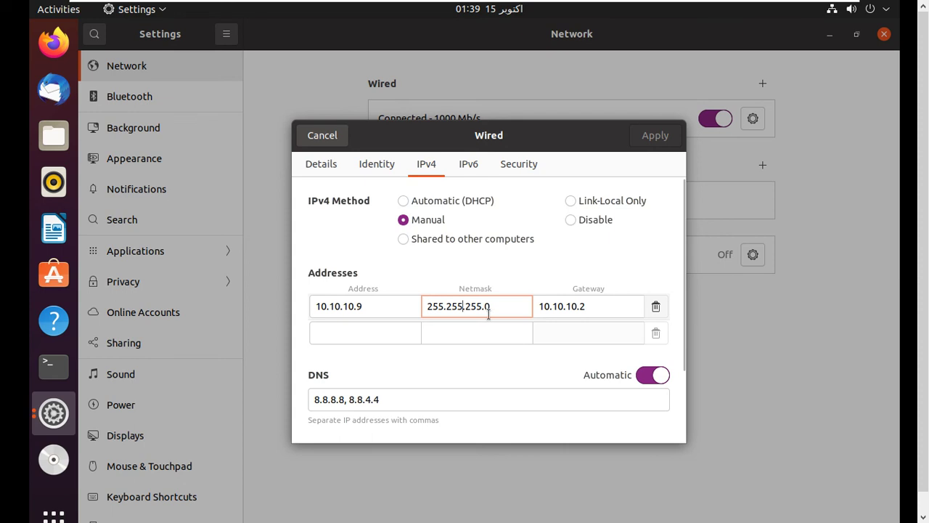
click(590, 306)
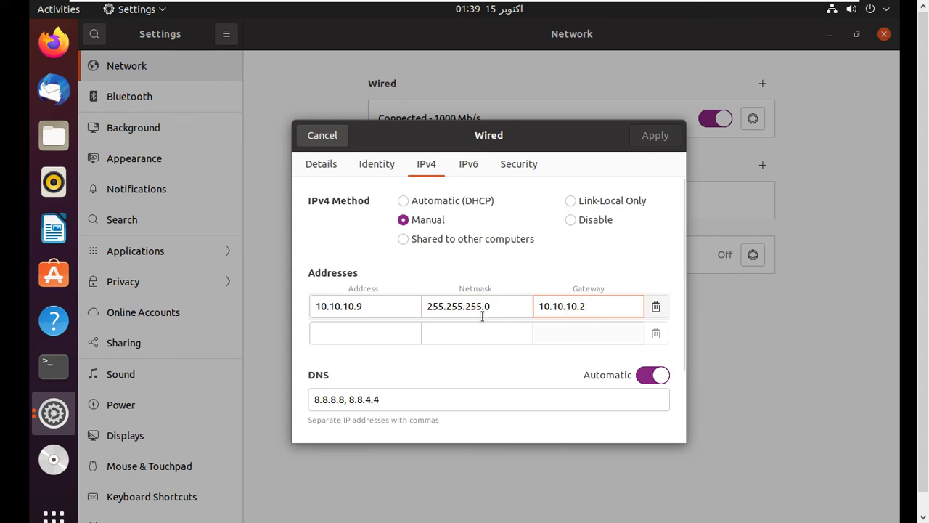
click(316, 400)
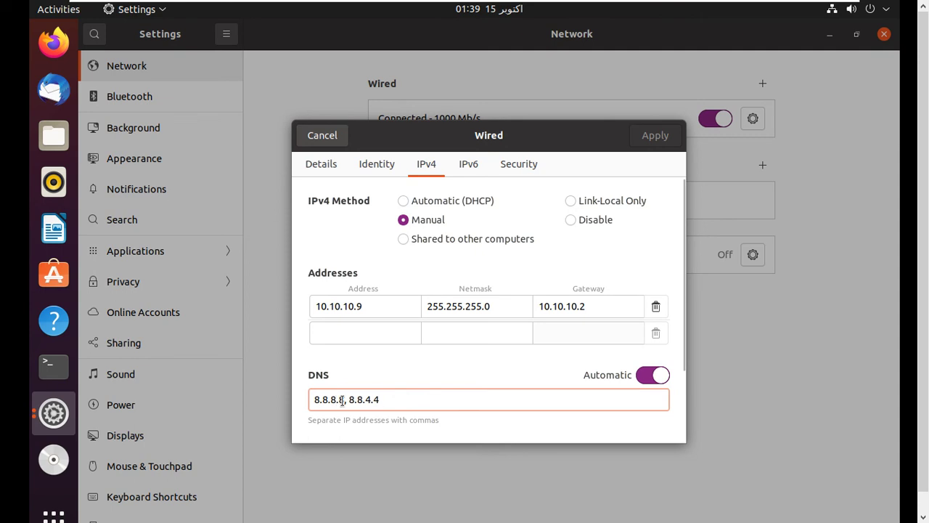
Re-enter 8.8.8.8, 8.8.4.4 as the wired connection's IPv4 DNS servers, apply the configuration and close the settings
click(348, 400)
drag(382, 402, 314, 399)
key(ctrl+c)
click(348, 399)
key(Right)
key(Right)
key(Right)
key(Right)
key(Right)
key(Right)
key(Right)
key(Left)
key(Left)
key(Left)
key(Left)
drag(351, 399, 394, 400)
click(395, 400)
key(ctrl+a)
key(ctrl+v)
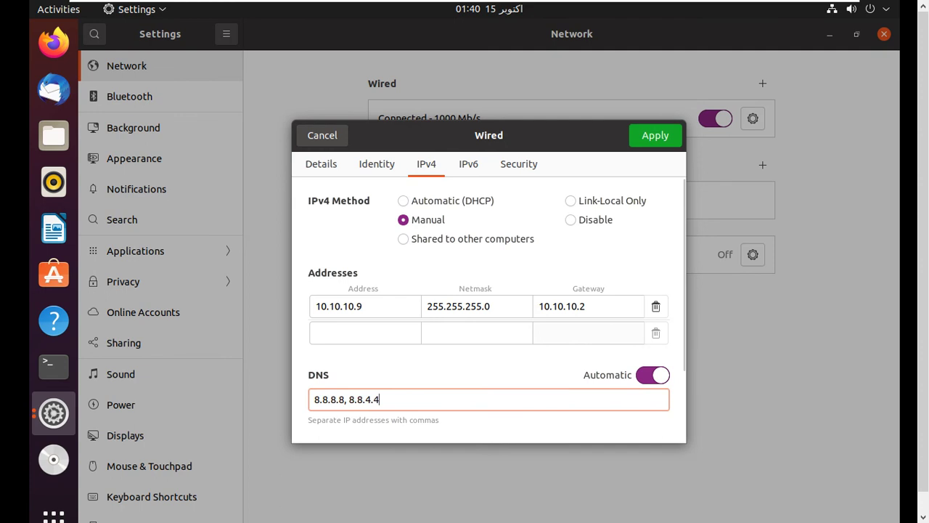
click(648, 138)
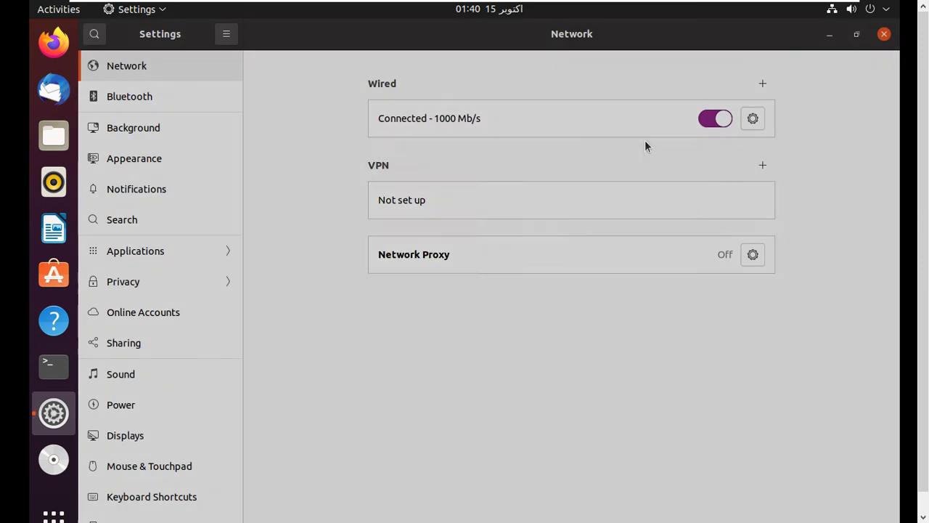
click(883, 34)
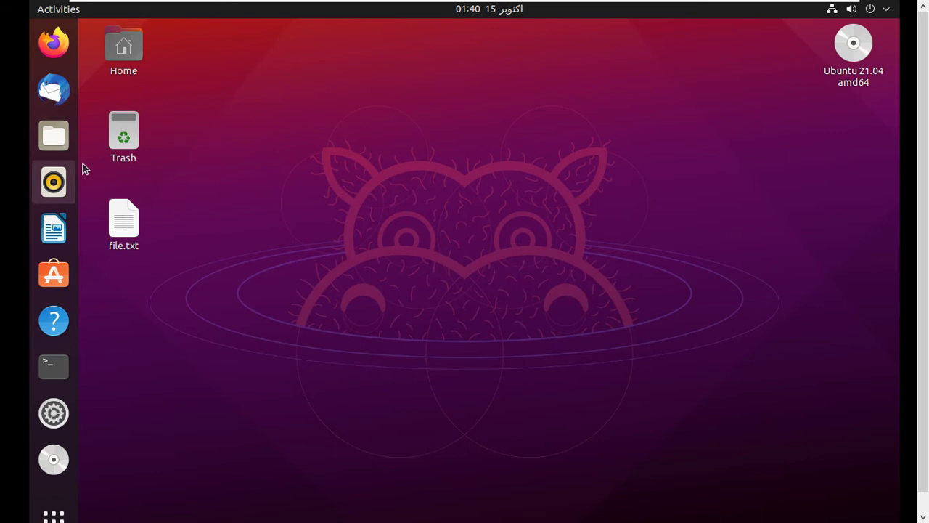
Run ifconfig in a terminal to check the IP address of the ens33 interface, and close the terminal
click(46, 385)
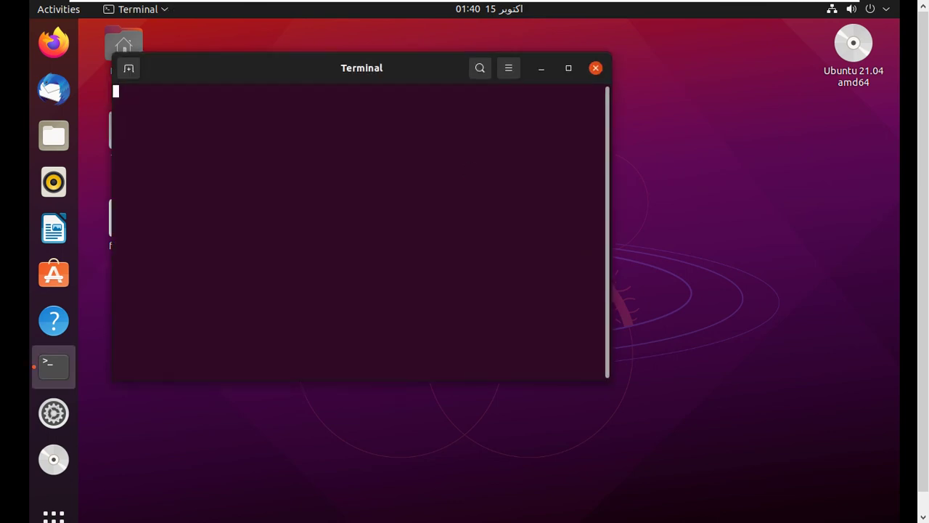
drag(305, 58, 438, 81)
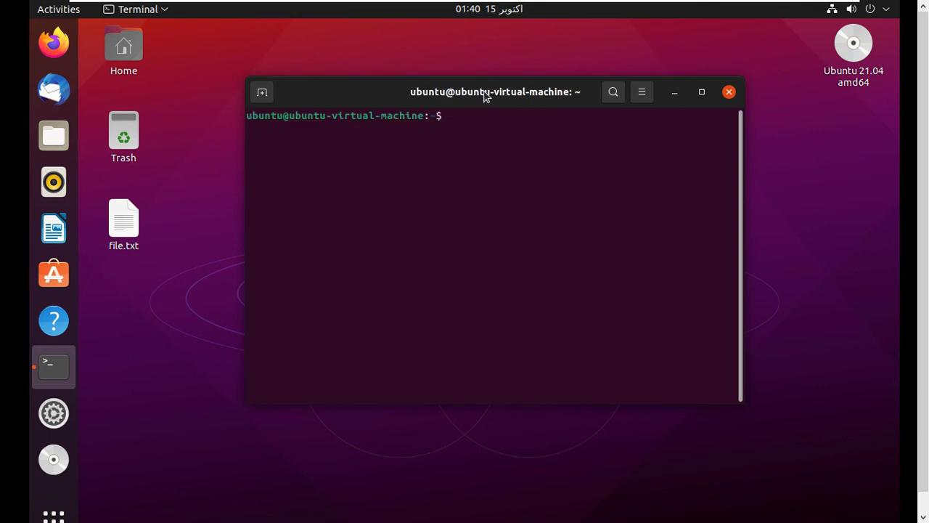
text(ifconfig)
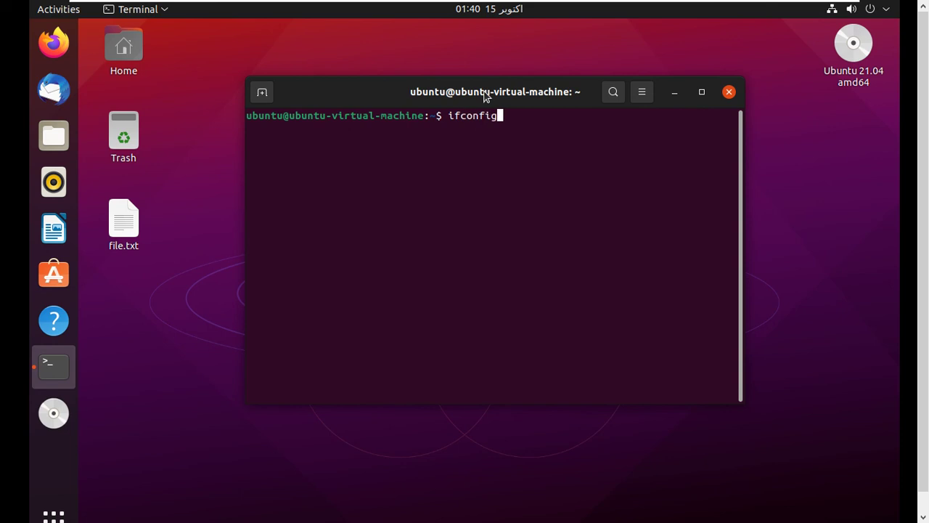
key(Return)
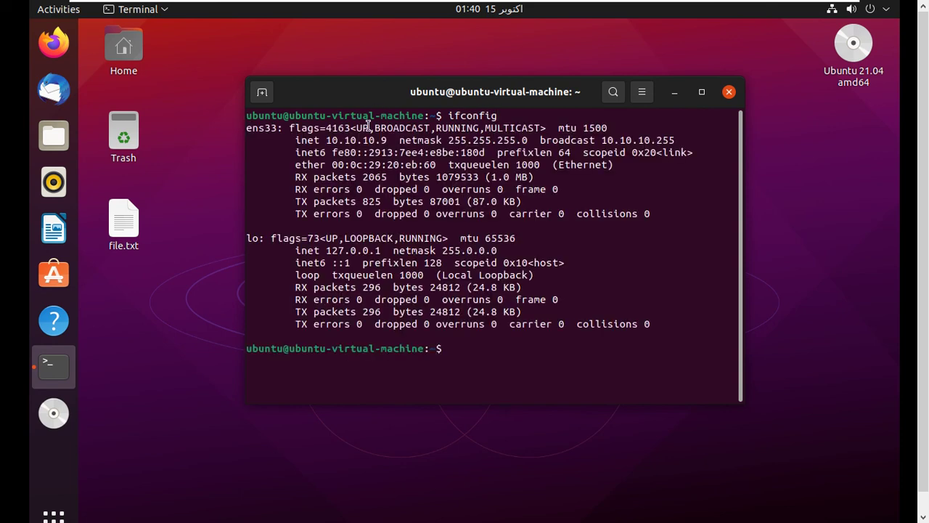
double_click(328, 138)
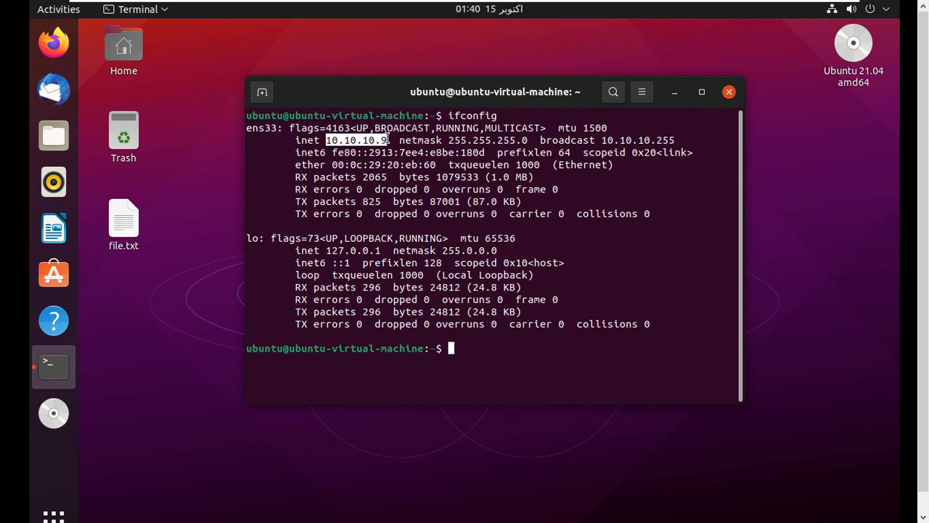
click(326, 143)
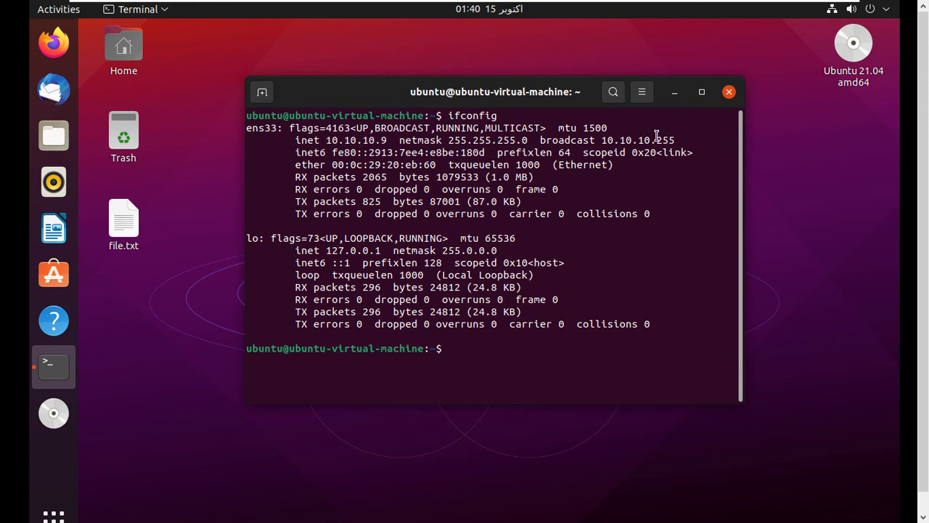
click(729, 92)
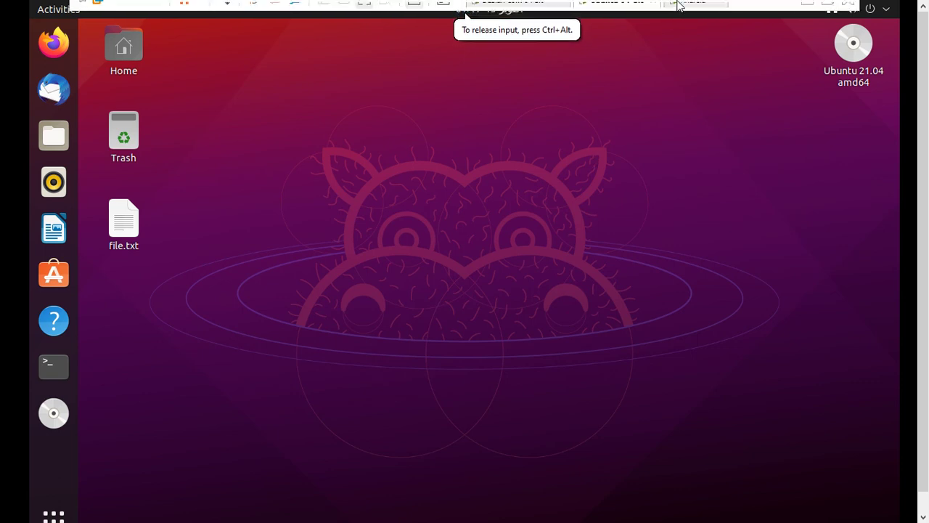
Switch to the Android virtual machine and open its Settings app from the list of all apps
click(688, 11)
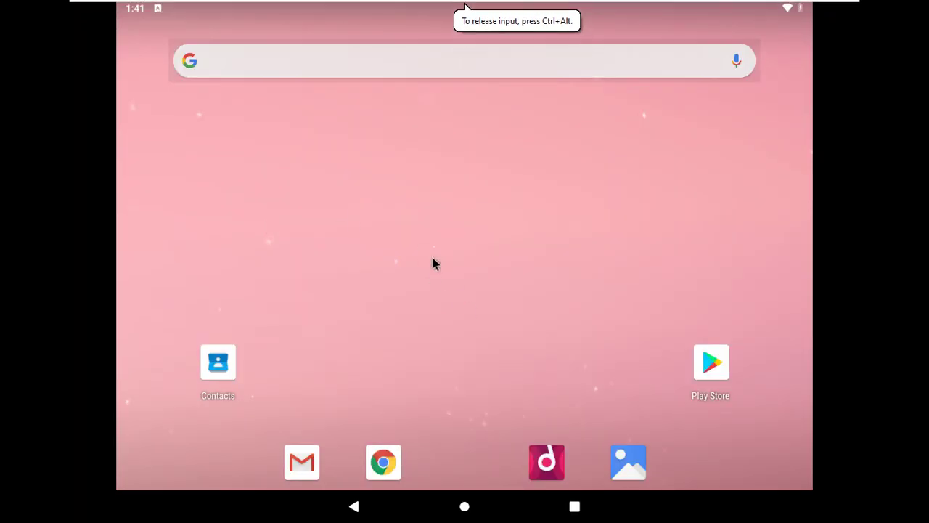
drag(504, 338, 516, 60)
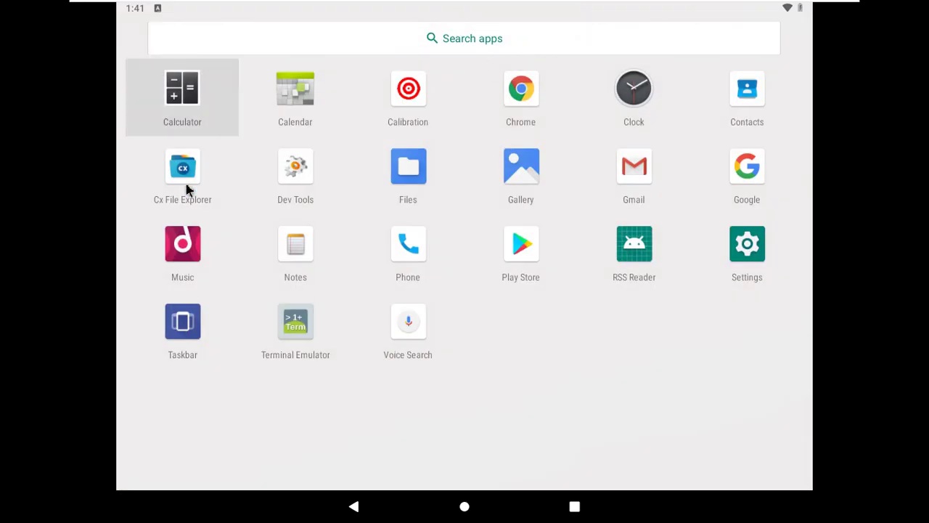
click(759, 253)
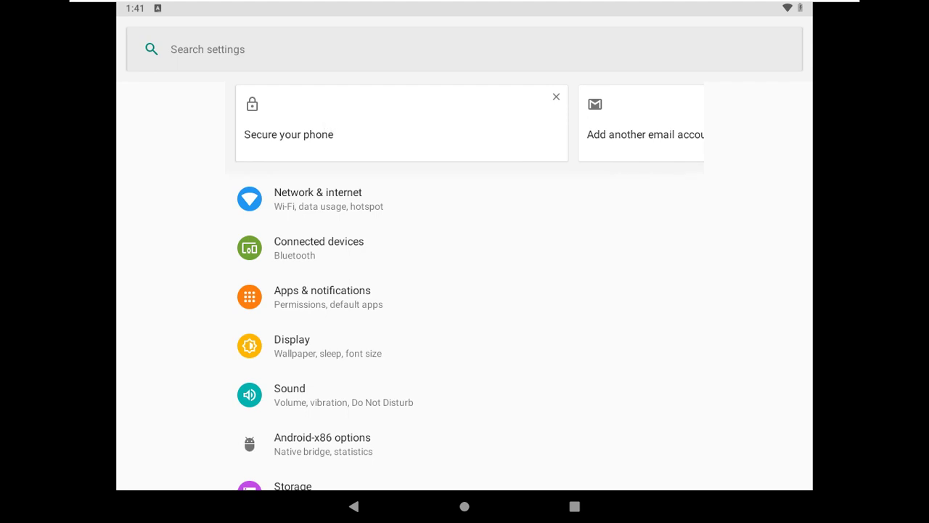
Open the Wi-Fi settings under Network & internet on the Android machine
click(73, 172)
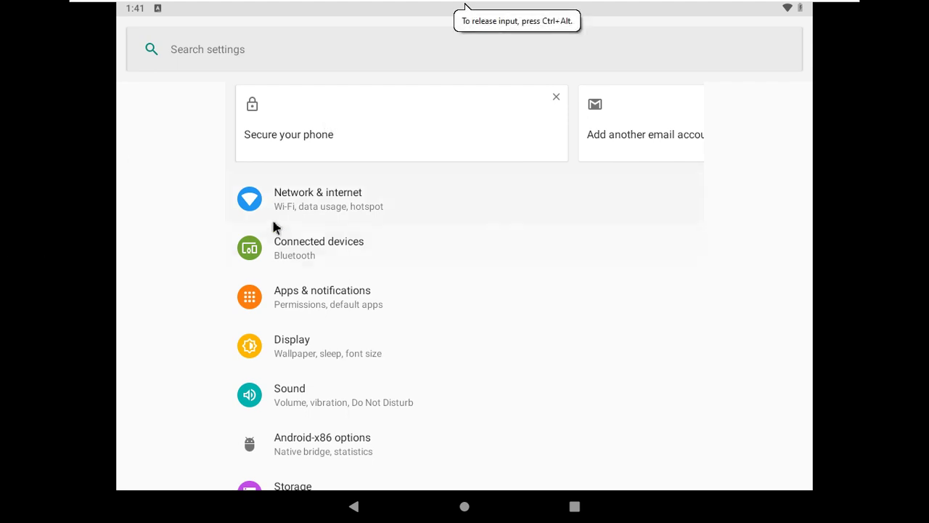
click(327, 202)
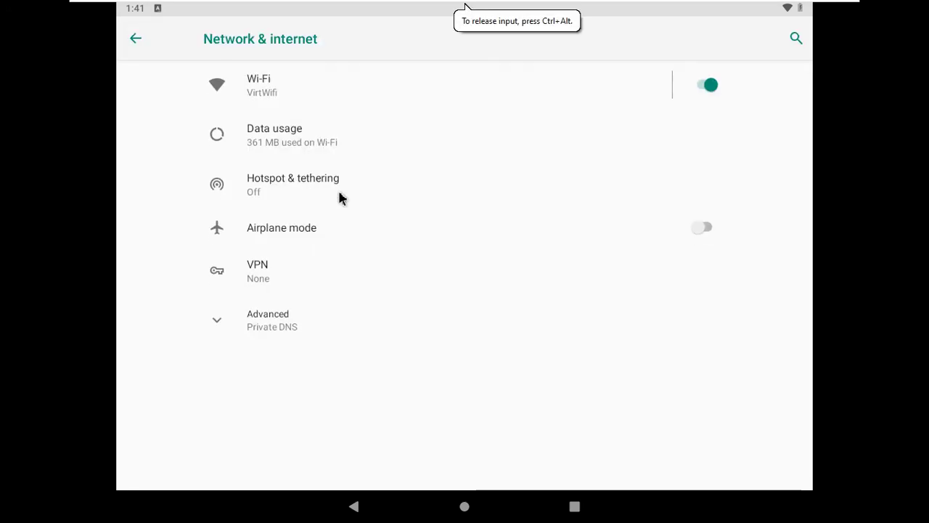
mouse_move(206, 6)
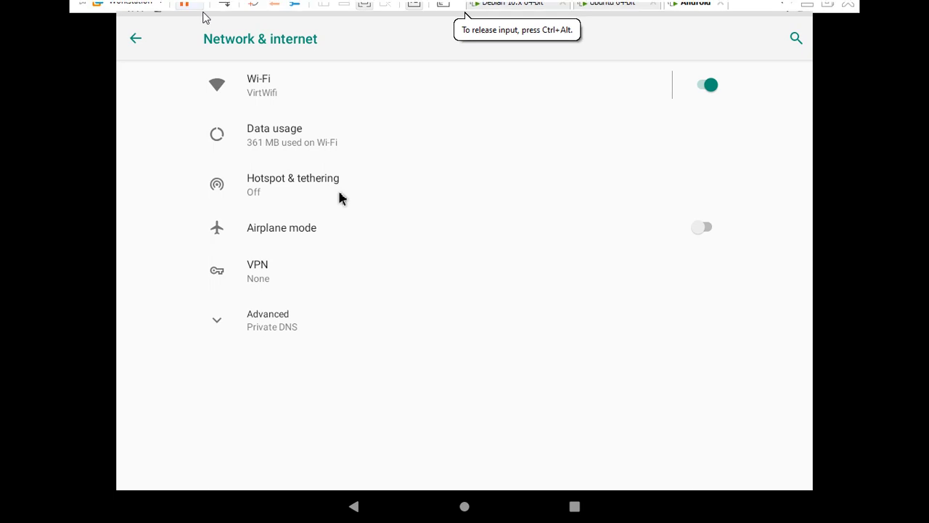
click(275, 88)
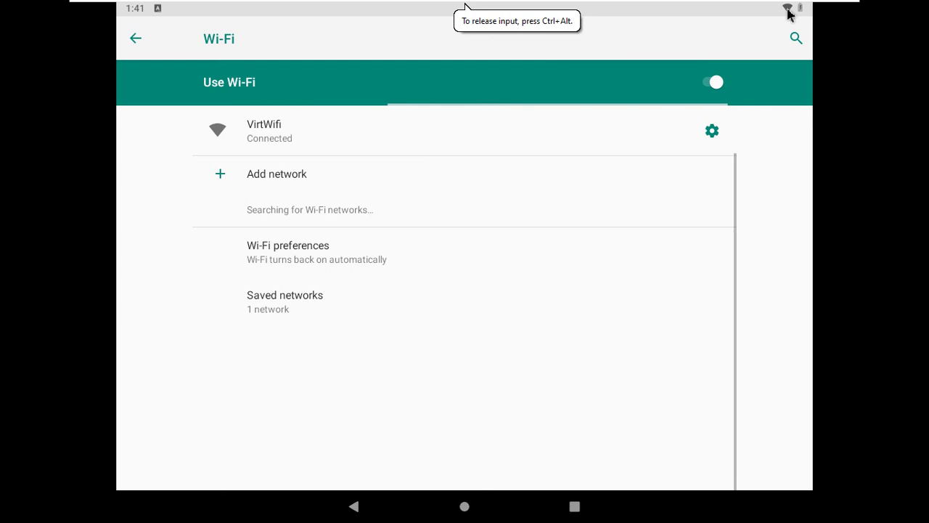